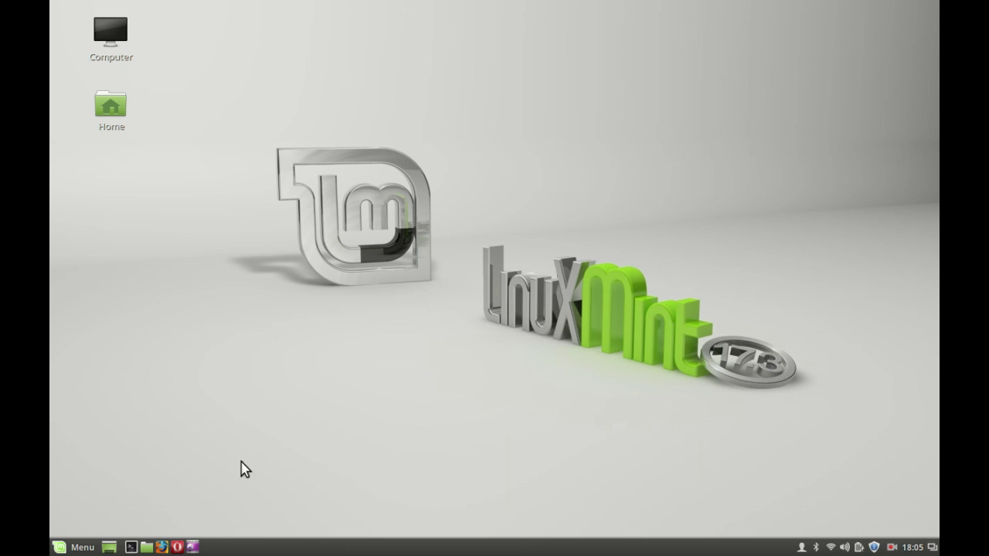
- Launch Firefox from the bottom panel and select the start page's web address
click(161, 547)
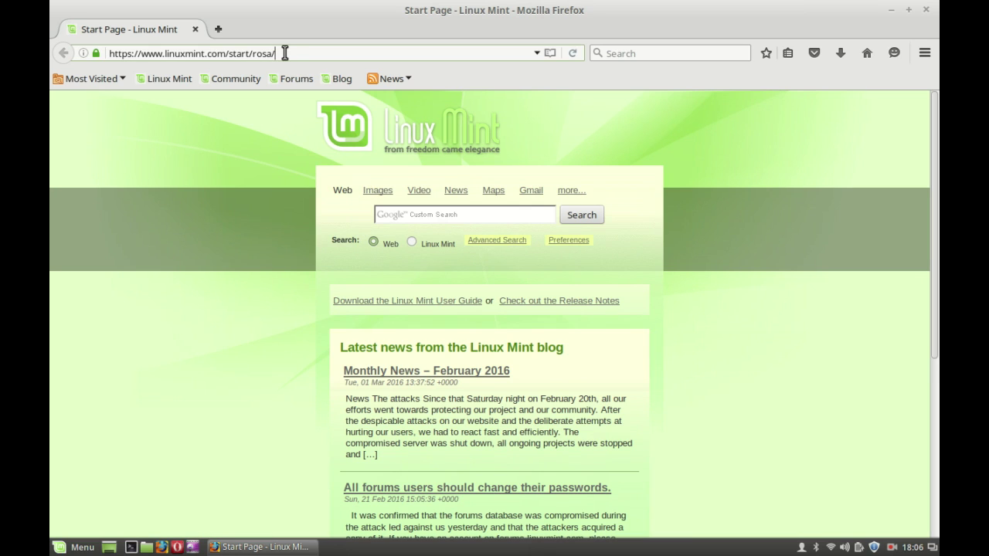
click(285, 53)
- Load utorrent.com and scroll to the µTorrent edition comparison with its download buttons
key(BackSpace)
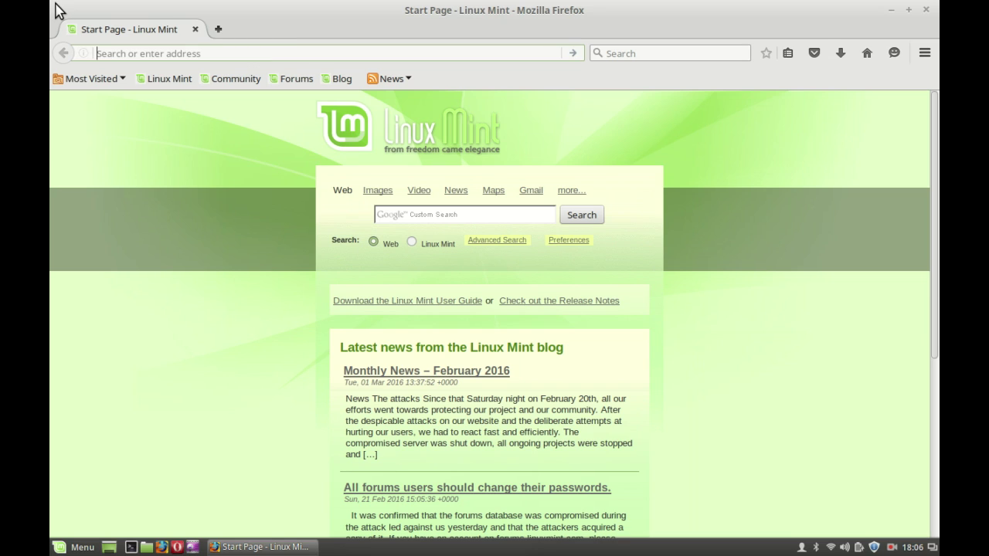
text(utorr)
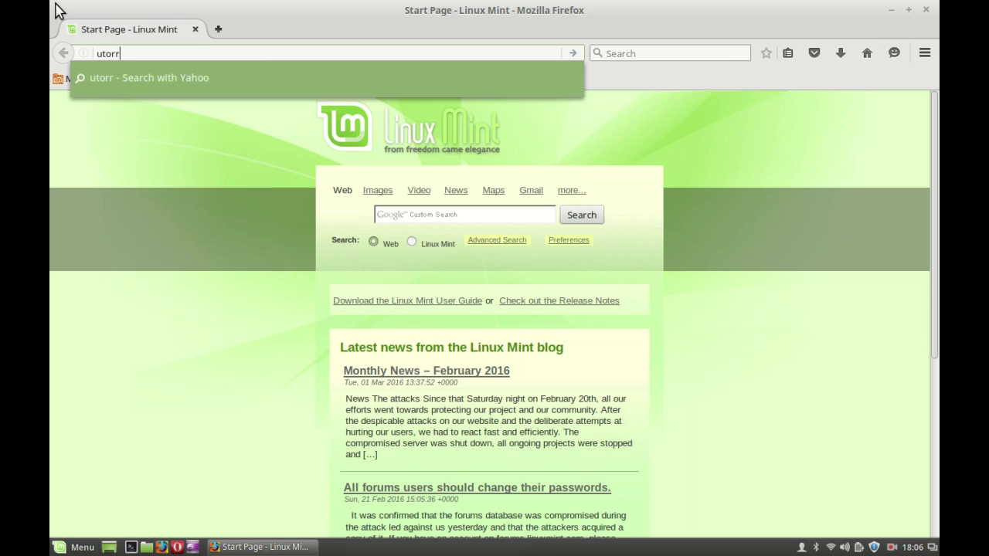
text(ent.com)
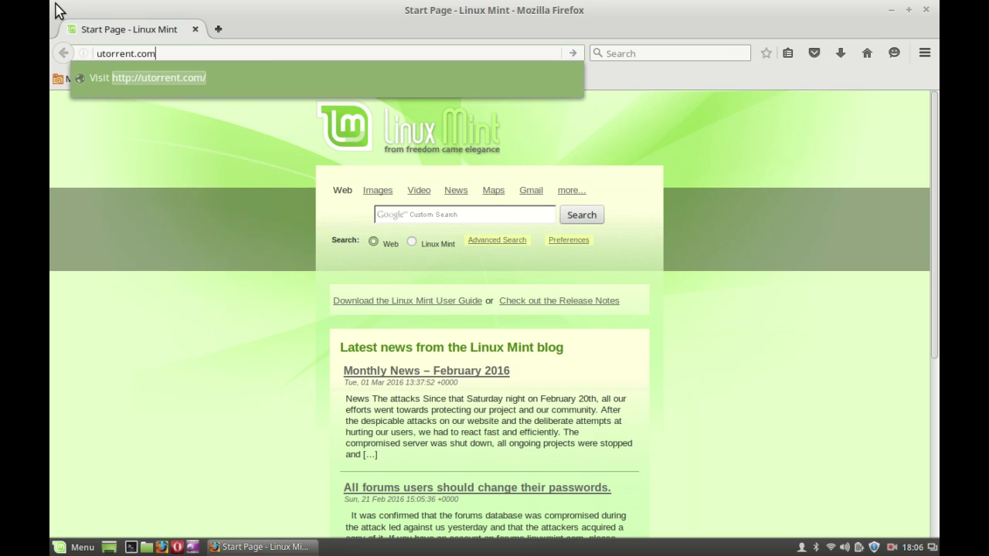
key(Return)
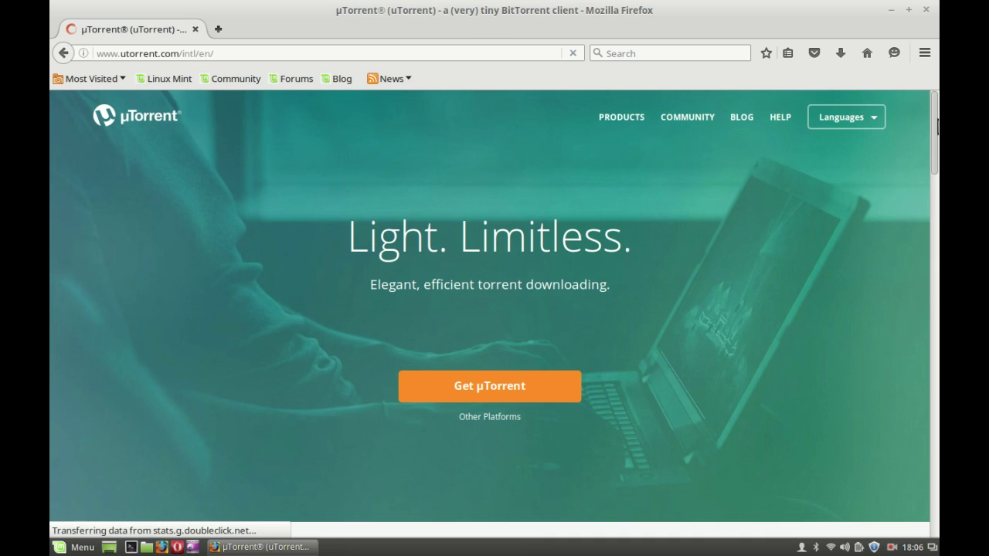
click(544, 392)
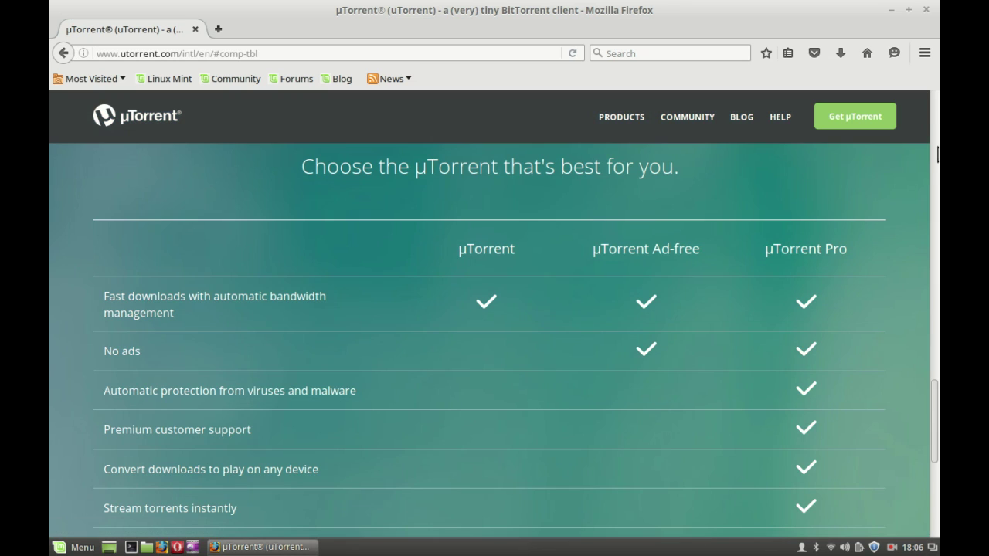
scroll(937, 394, down, 4)
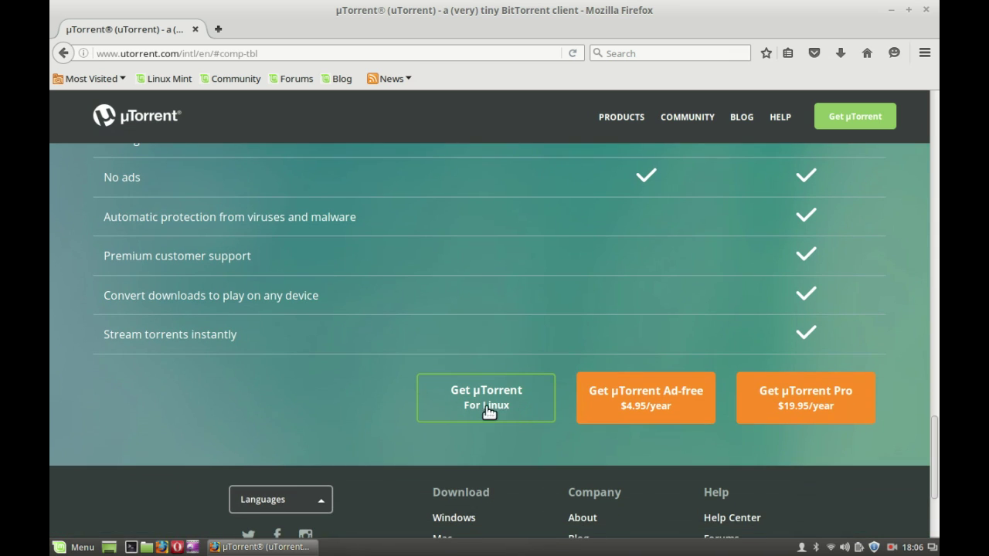
- Open µTorrent's Linux Downloads page and scroll to the µTorrent Server entries
click(517, 402)
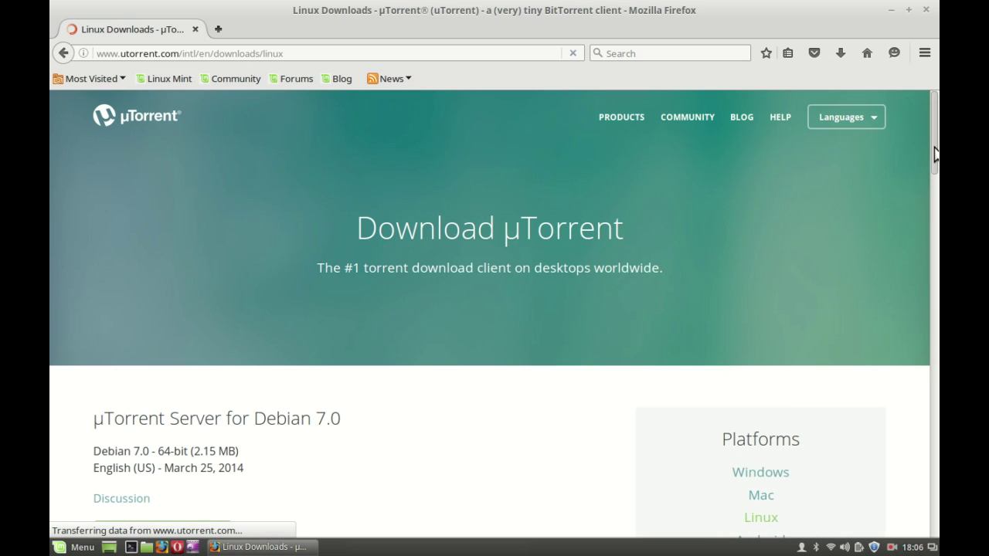
drag(935, 155, 932, 282)
drag(376, 218, 90, 214)
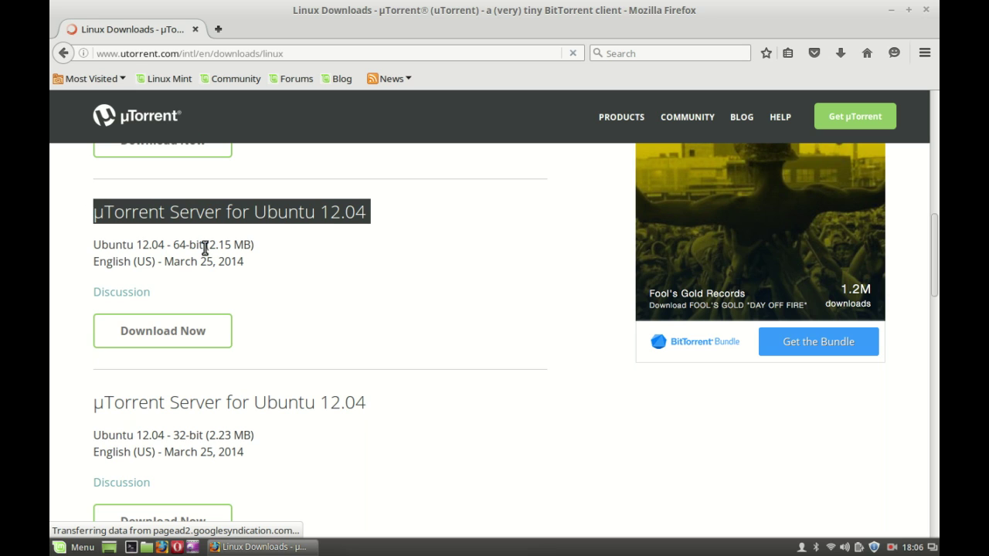
- Compare the 64-bit and 32-bit Ubuntu 12.04 server builds and download the 32-bit one
drag(205, 247, 176, 245)
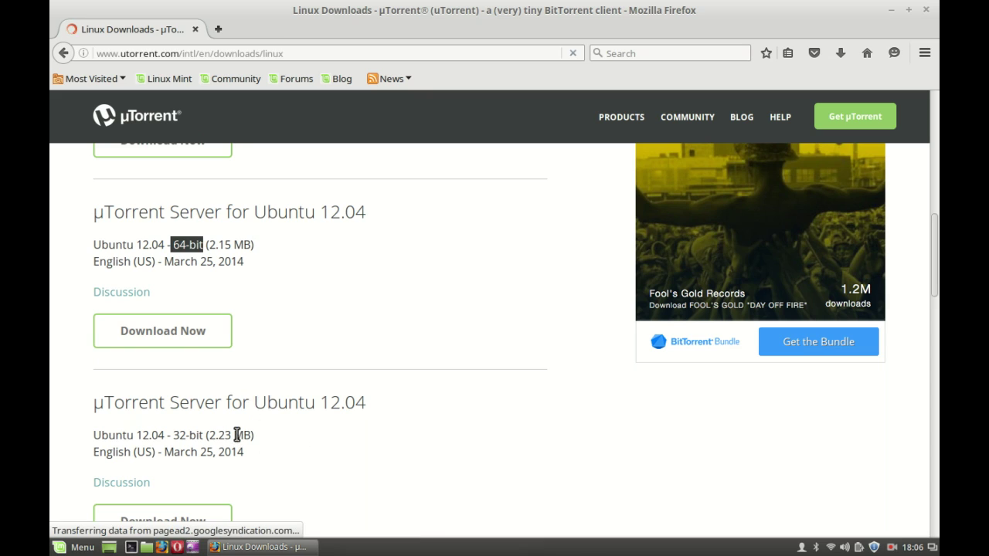
drag(190, 435, 174, 435)
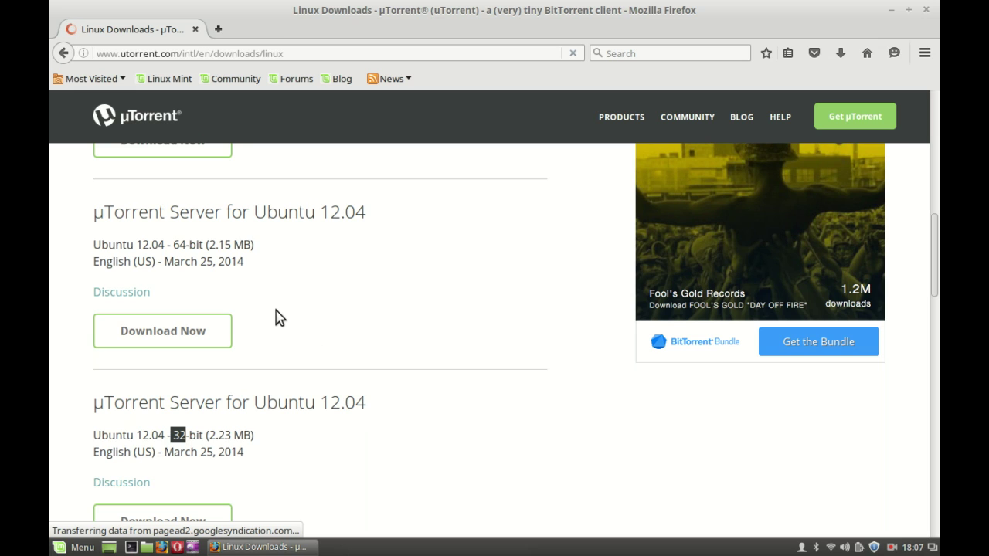
click(187, 333)
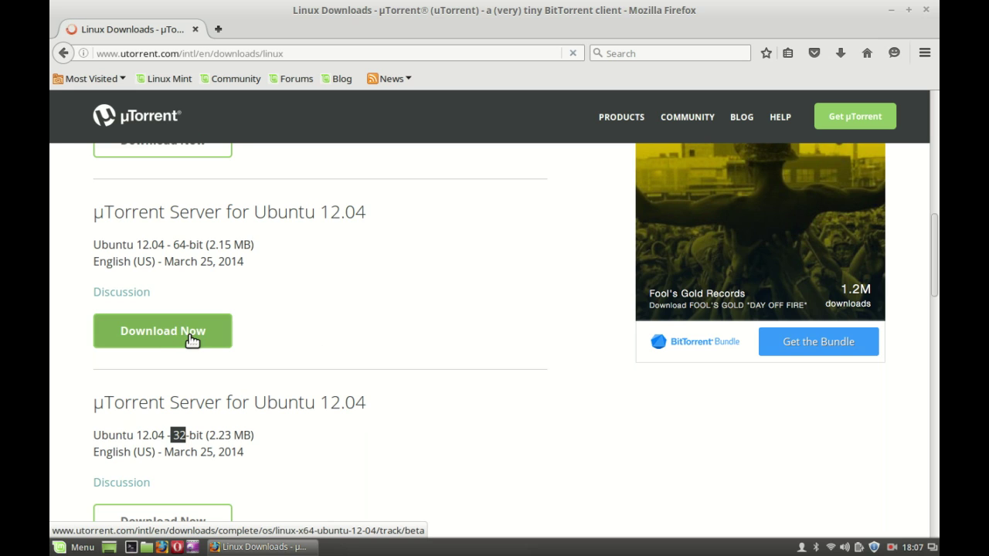
click(321, 466)
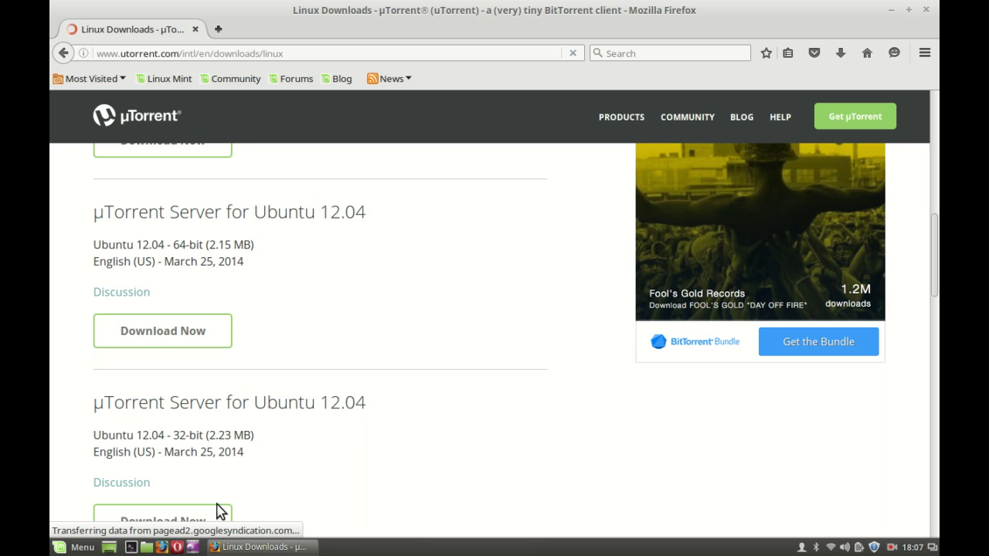
scroll(935, 253, down, 1)
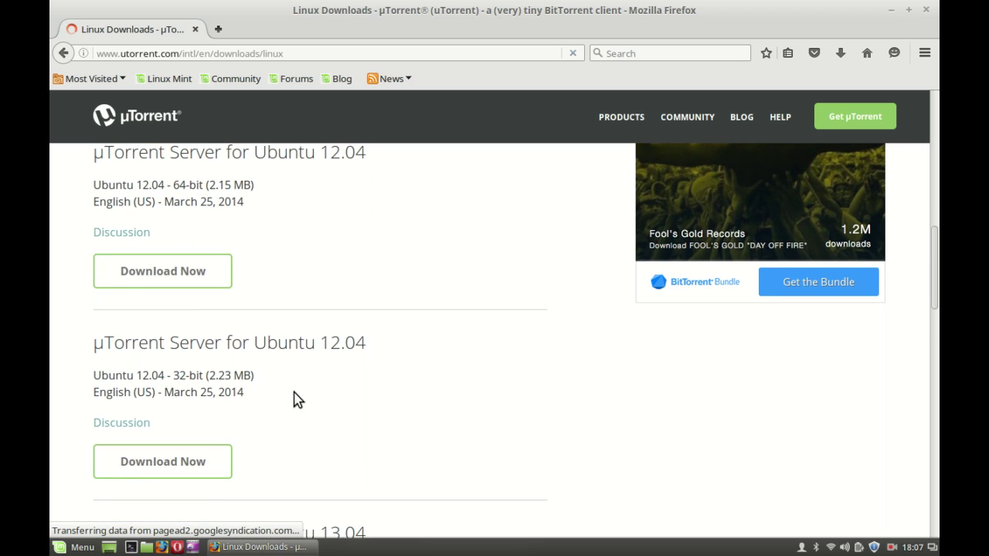
click(174, 452)
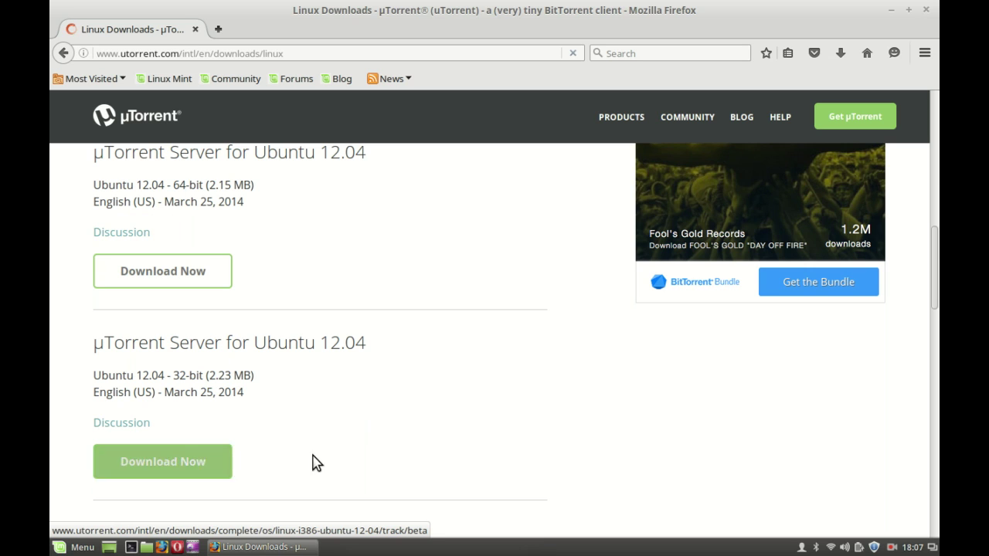
- Save utserver.tar.gz, confirm it in the finished downloads list, and close Firefox
click(174, 462)
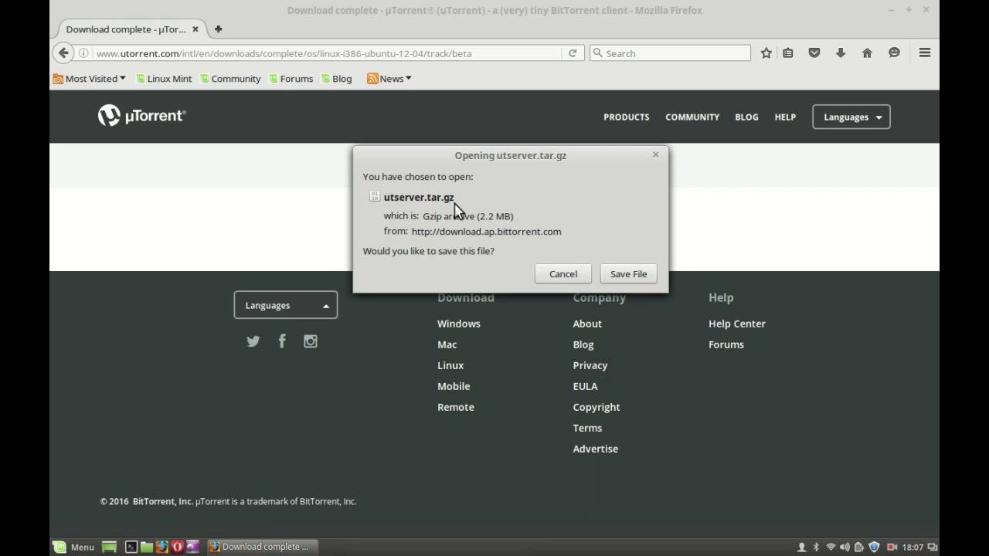
click(633, 278)
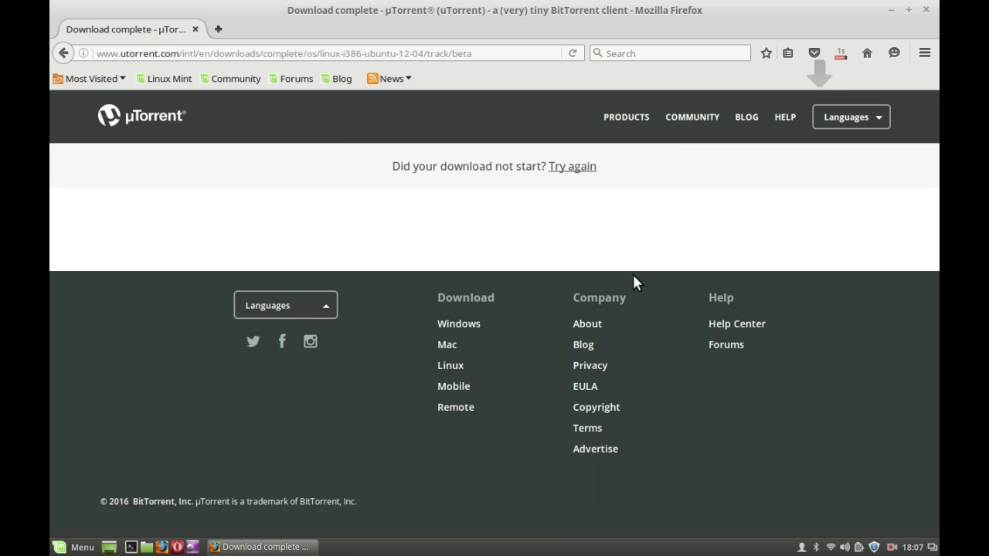
click(840, 54)
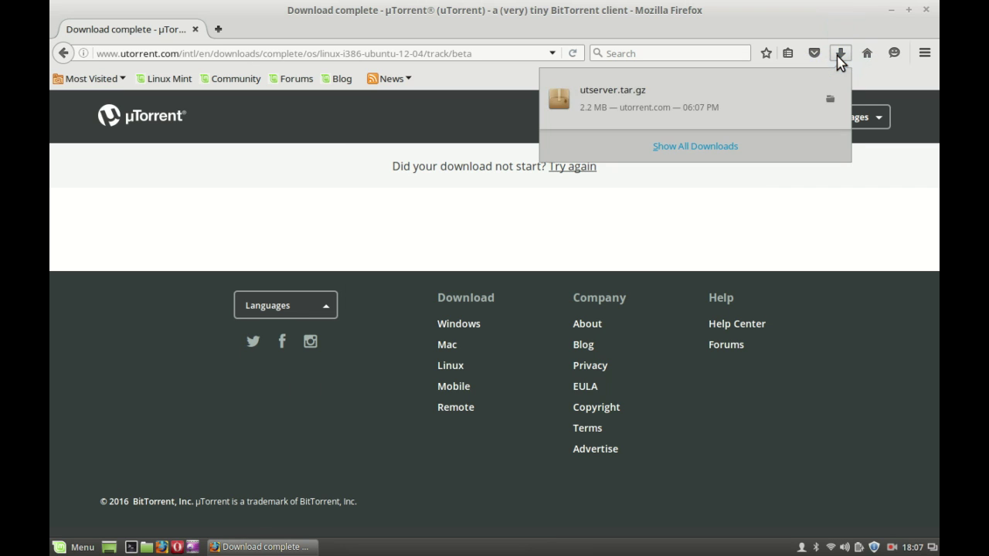
click(930, 20)
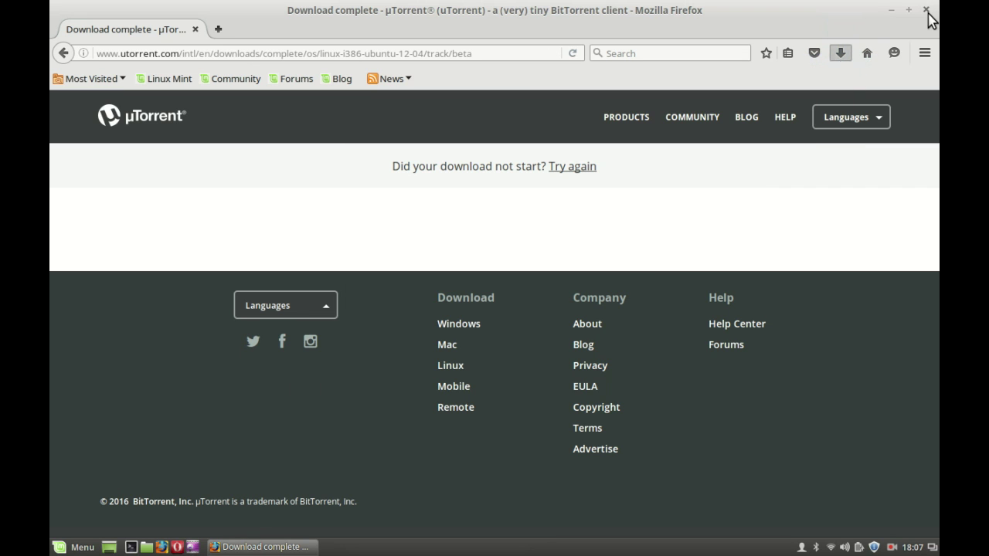
click(926, 11)
- Extract utserver.tar.gz here in Downloads and open the utorrent-server-alpha-v3_3 folder to select utserver
double_click(102, 116)
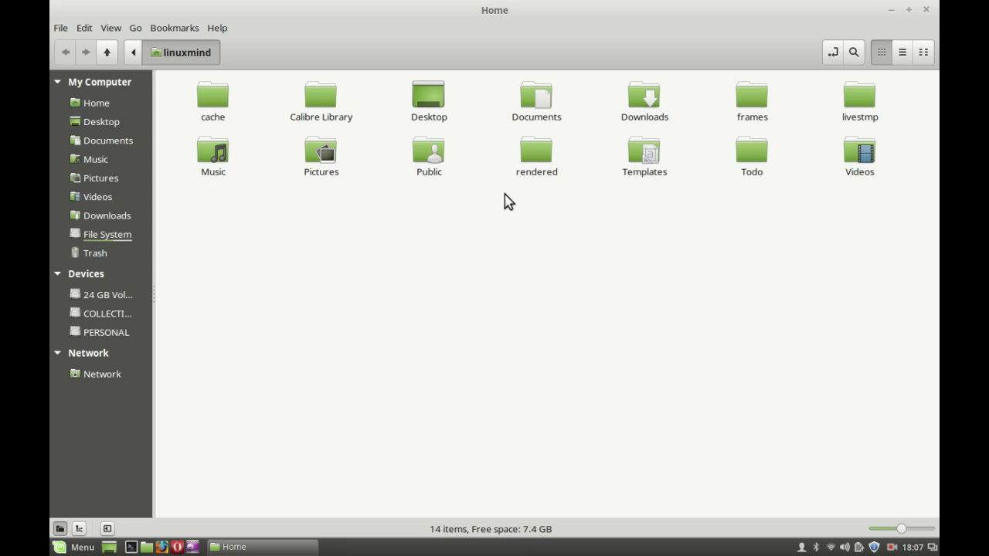
double_click(653, 108)
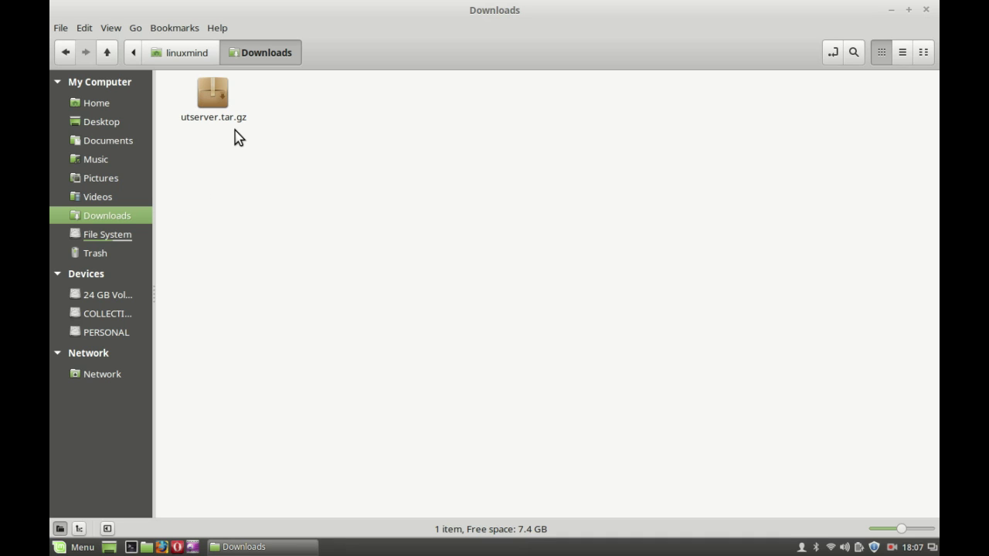
click(217, 103)
right_click(217, 103)
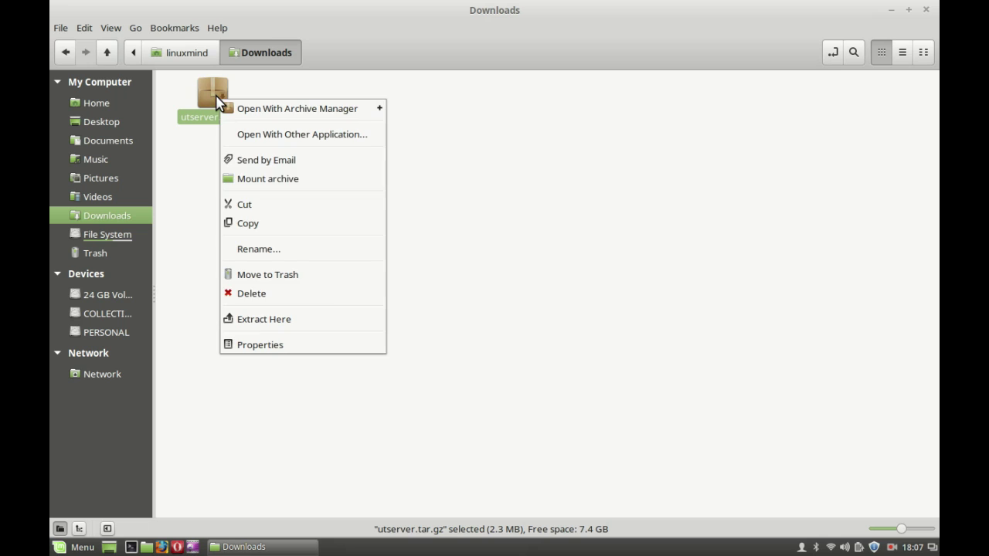
click(309, 320)
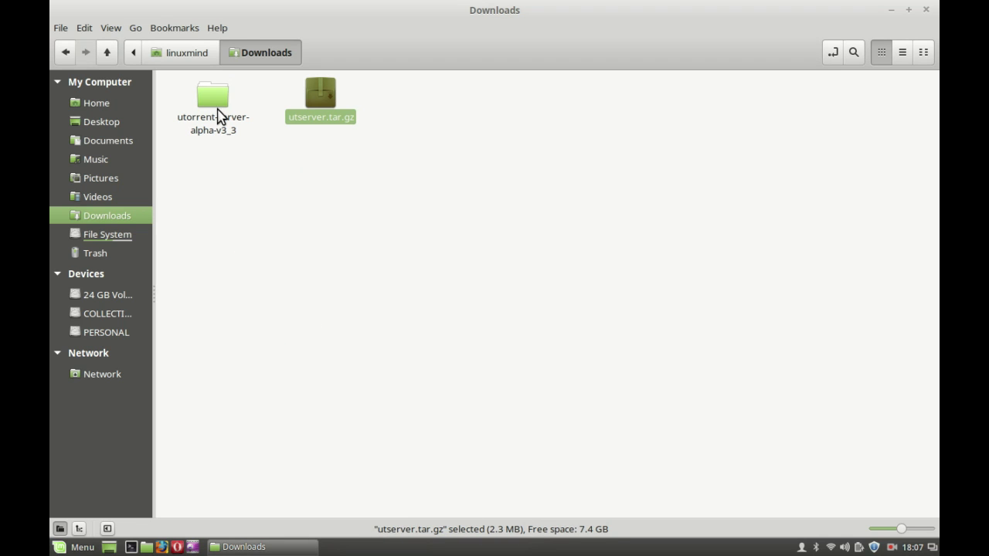
click(300, 171)
double_click(213, 118)
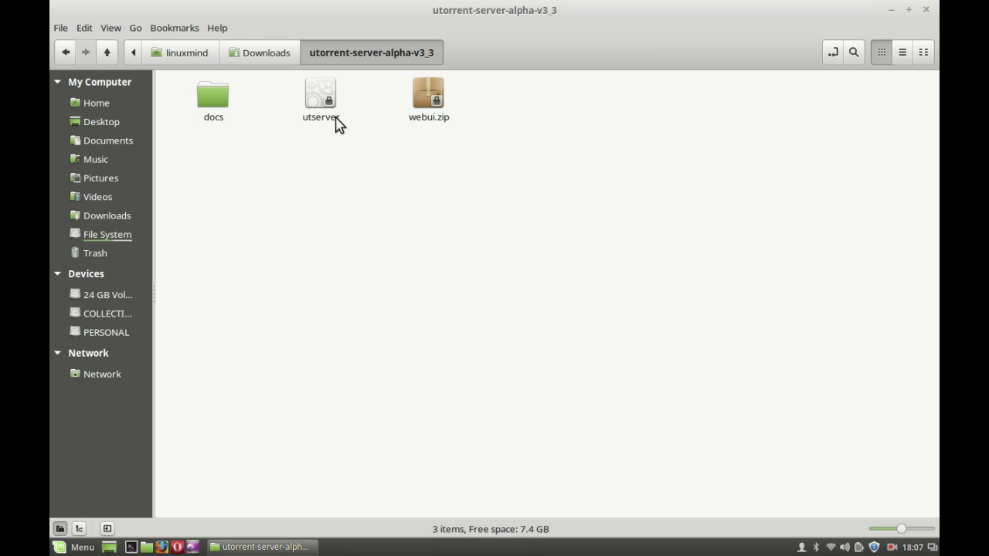
click(324, 107)
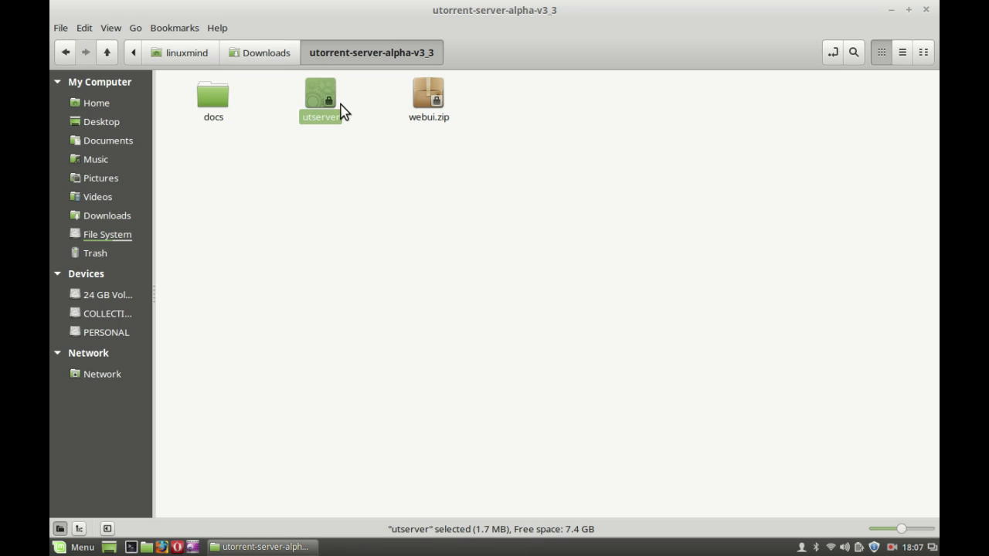
- Check utserver's Properties show type application/x-executable, then close the dialog
right_click(322, 108)
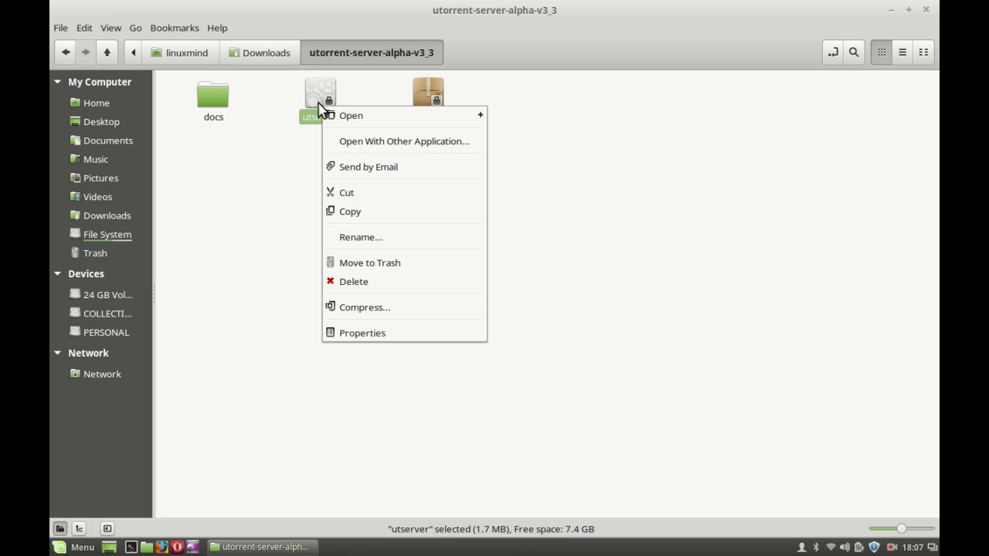
click(413, 339)
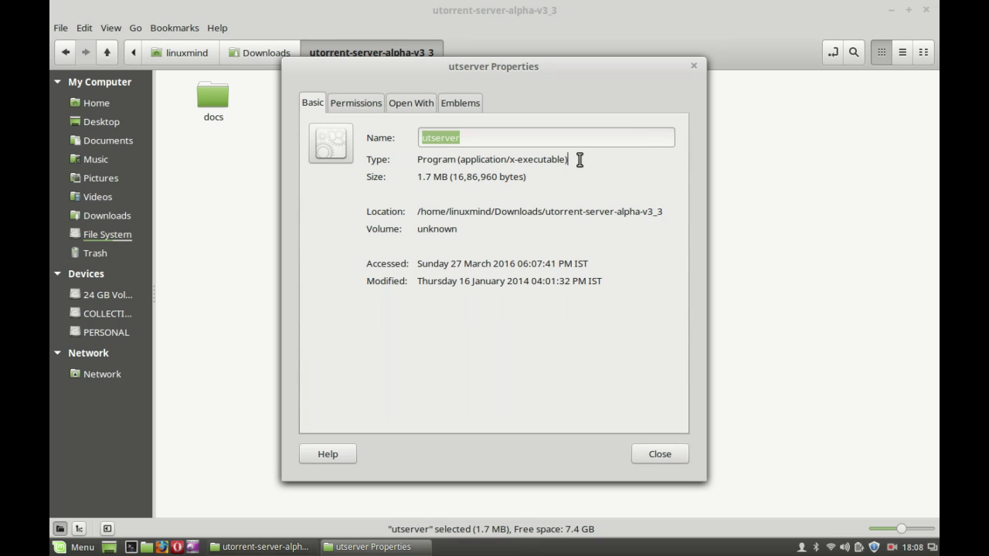
drag(571, 160, 464, 163)
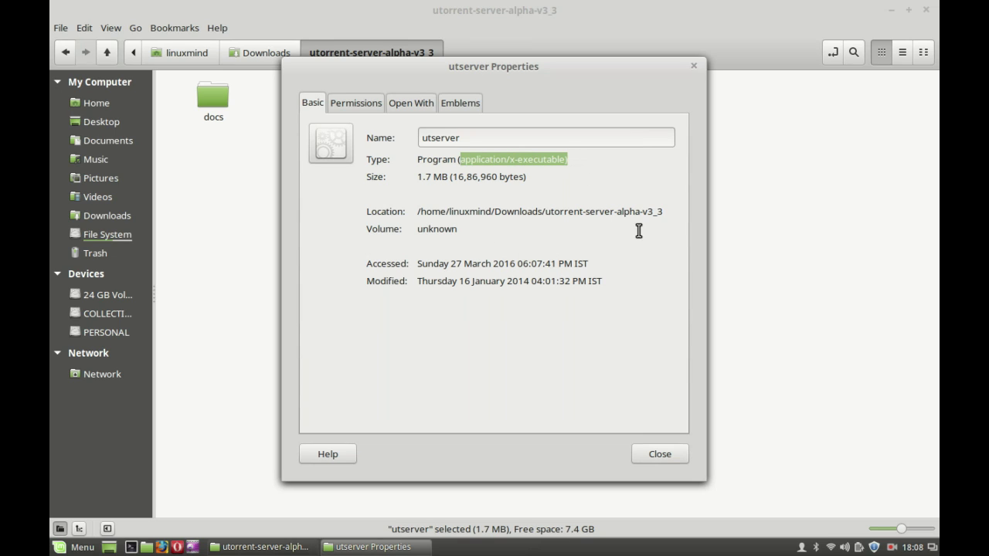
click(664, 454)
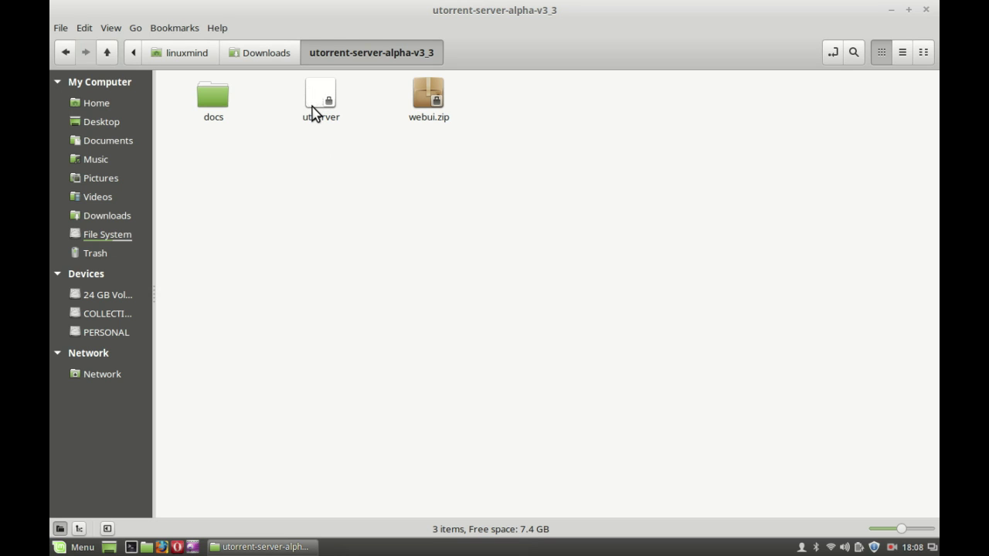
- Close the file manager and launch Software Manager from the menu, authorizing as administrator
click(927, 10)
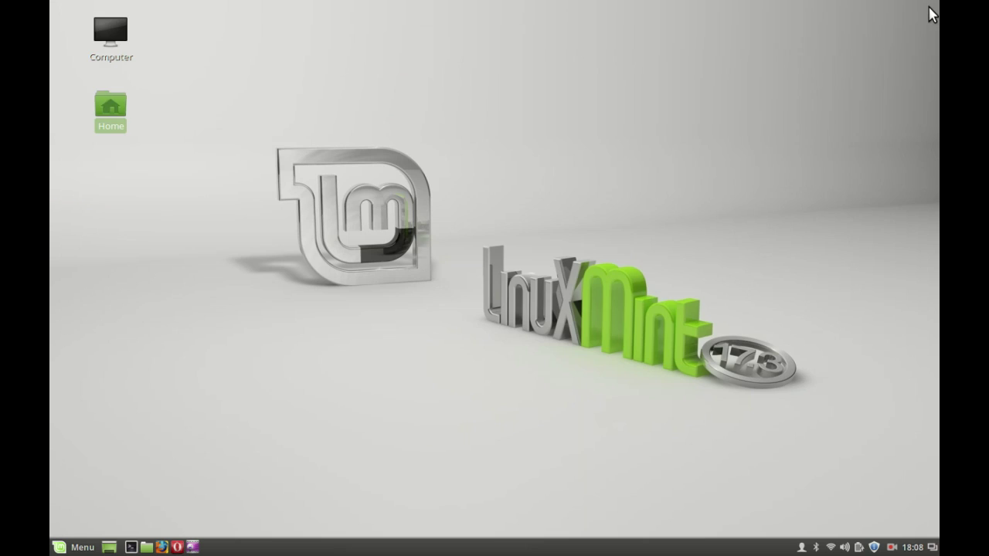
click(77, 547)
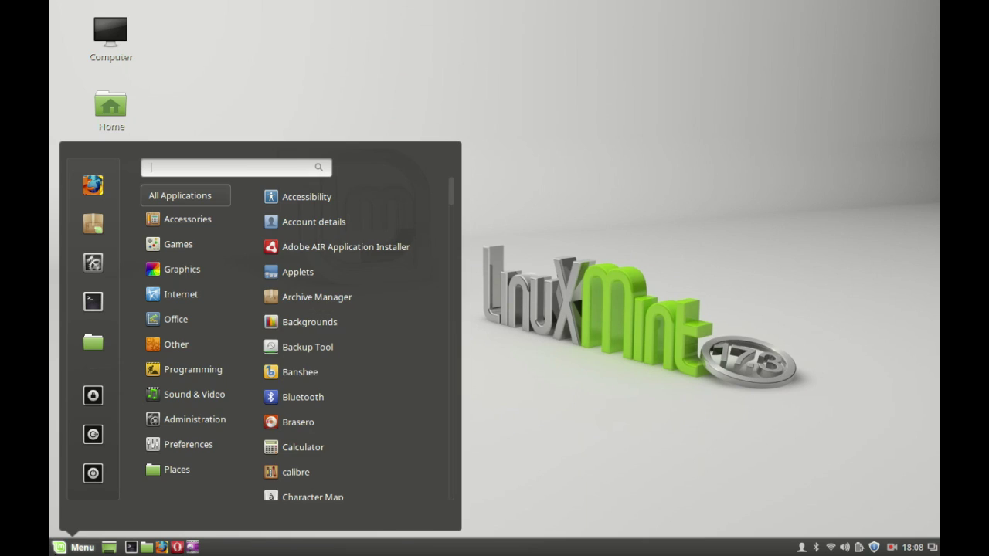
text(software)
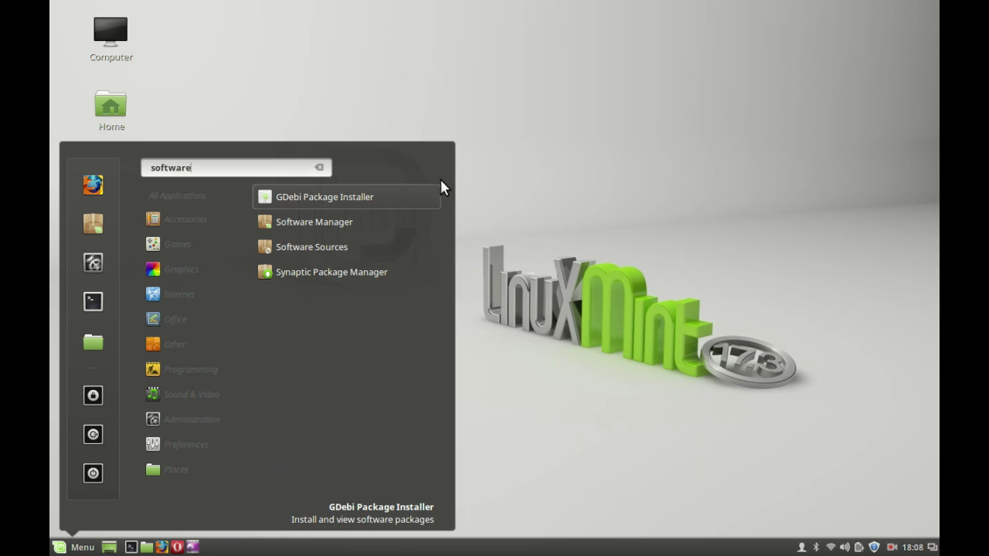
click(385, 222)
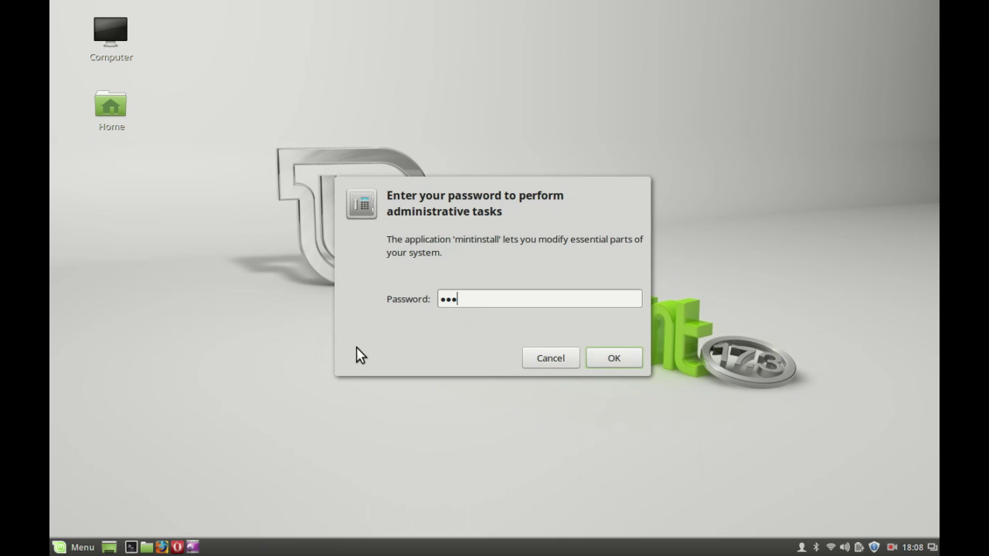
key(Return)
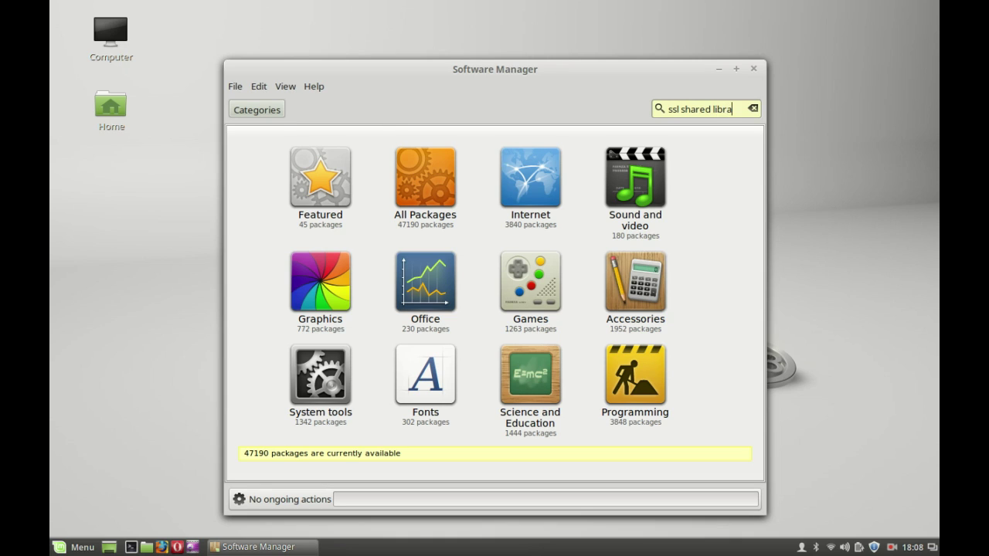
- Search for SSL shared libraries, install libssl0.9.8, and close Software Manager
text(s)
key(Return)
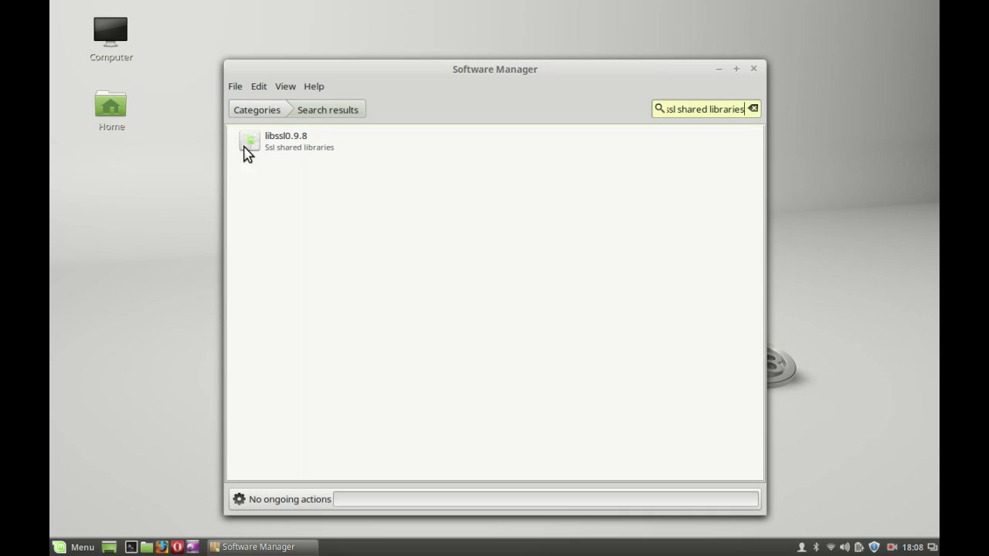
click(320, 144)
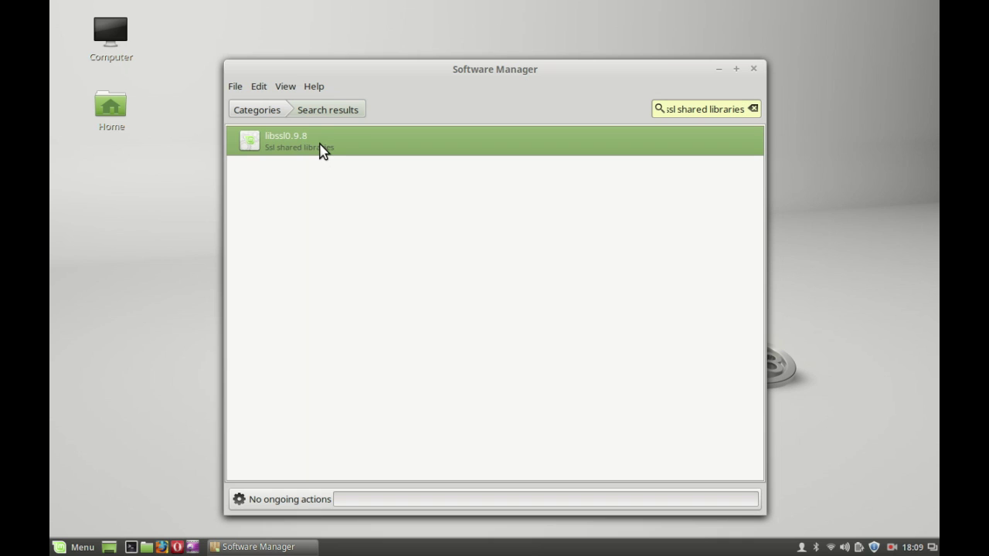
double_click(320, 147)
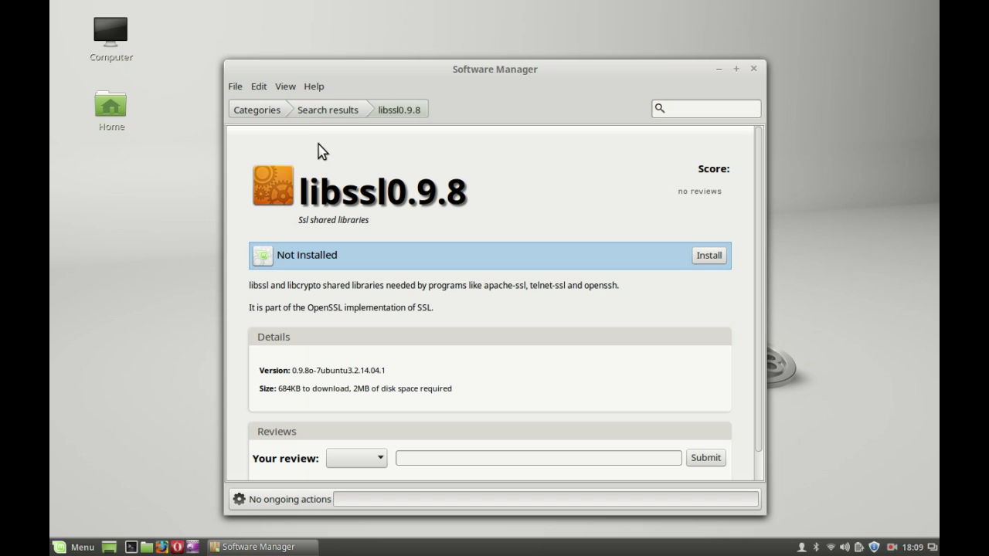
click(709, 257)
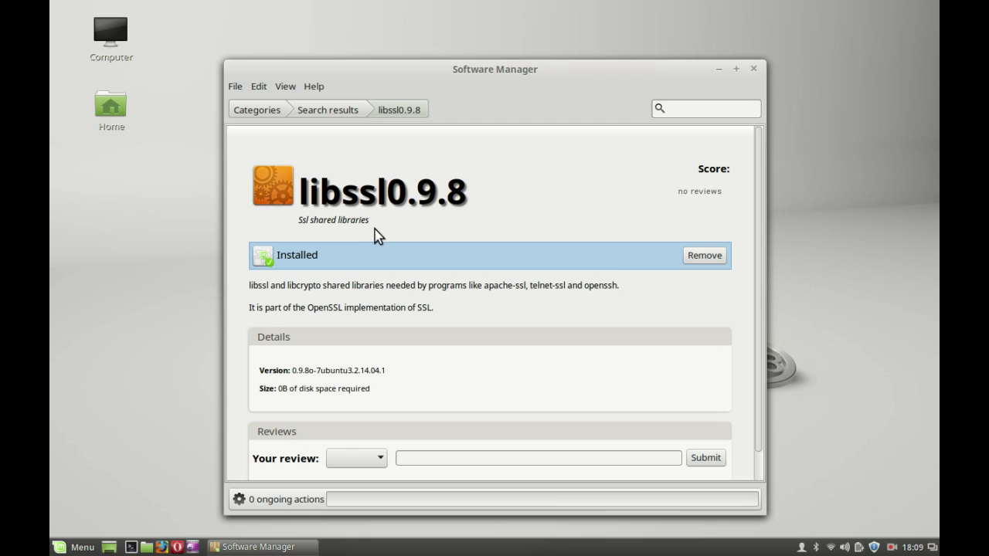
click(754, 71)
- Browse Home > Downloads > utorrent-server-alpha-v3_3, run utserver, and start Firefox again
double_click(108, 112)
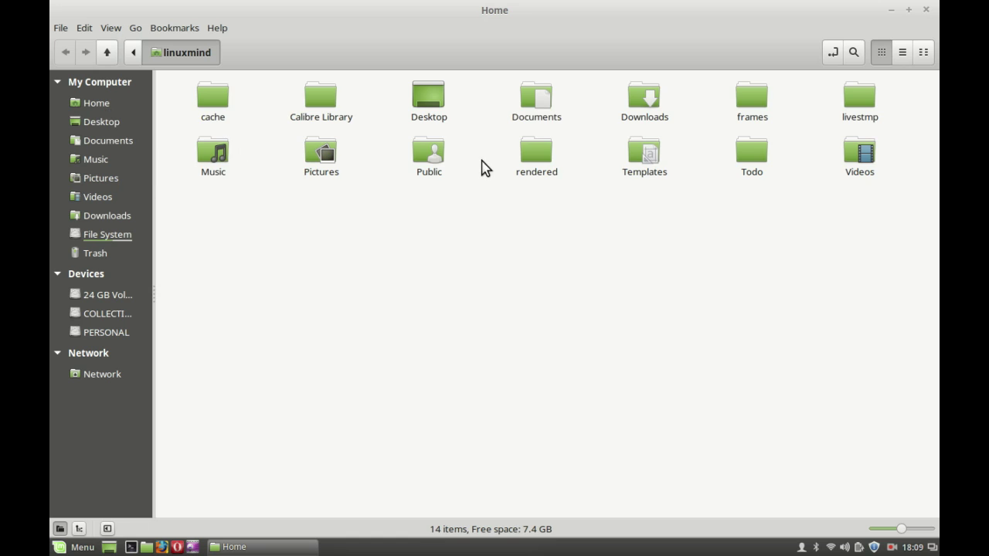
double_click(642, 113)
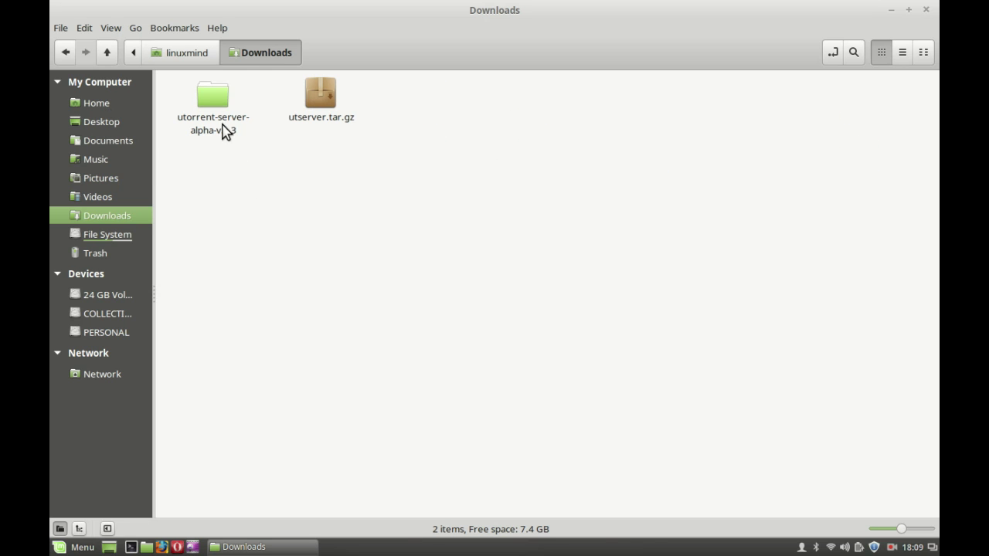
double_click(223, 128)
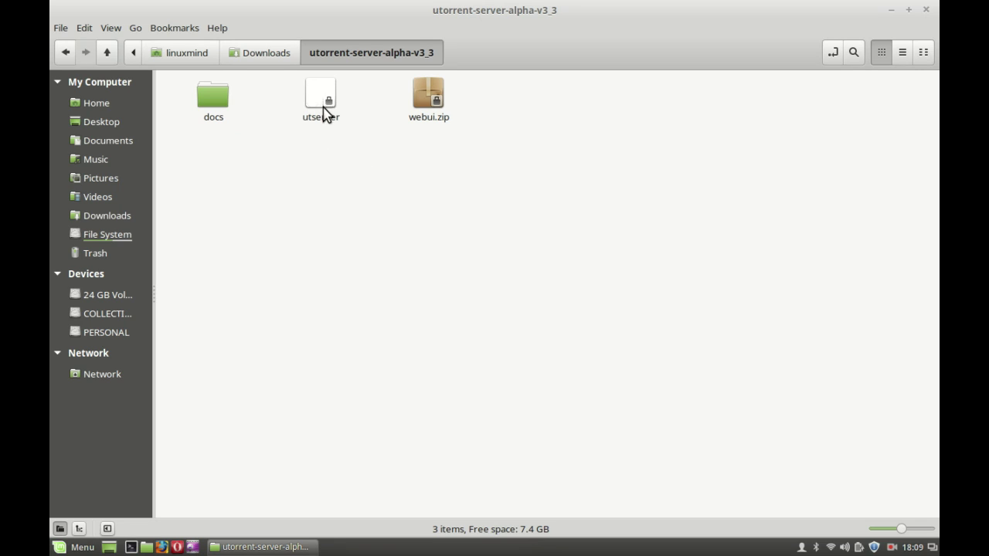
click(325, 112)
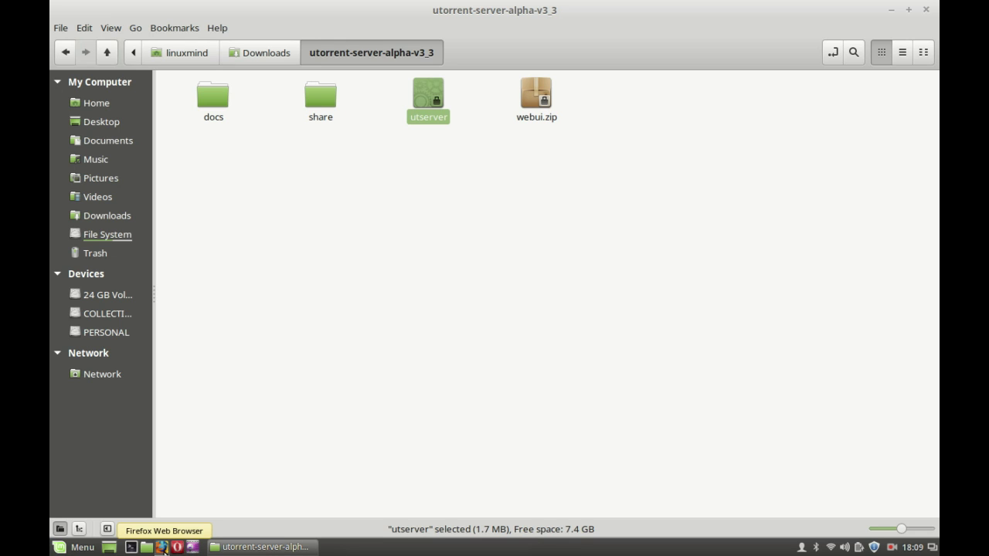
click(162, 547)
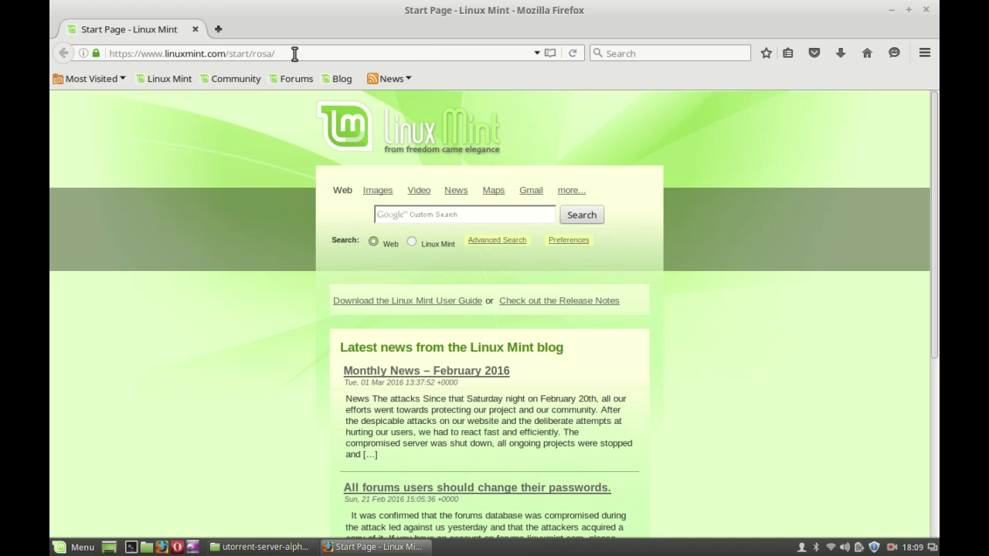
- Replace the web address with localhost:8080/gui/ and load it
drag(294, 53, 55, 9)
key(BackSpace)
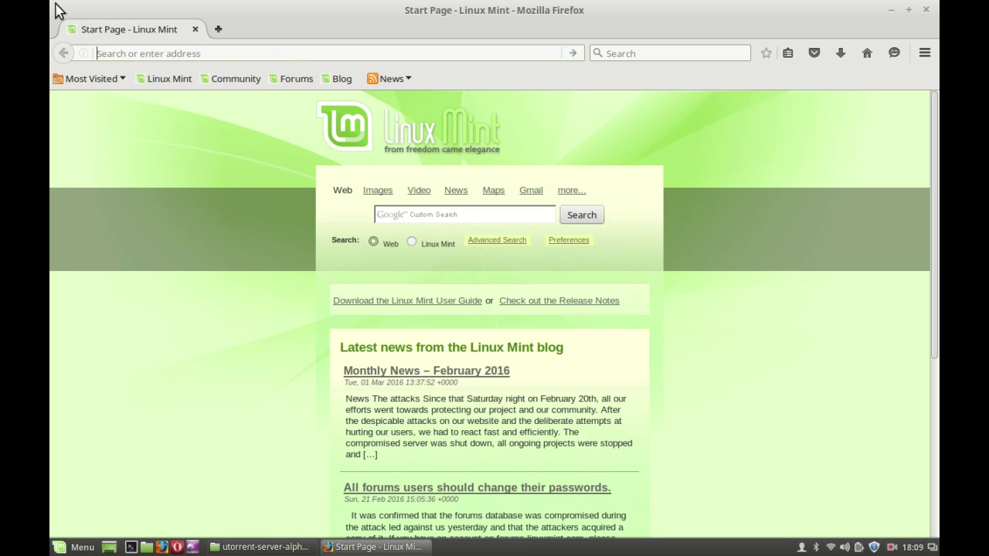
text(loca)
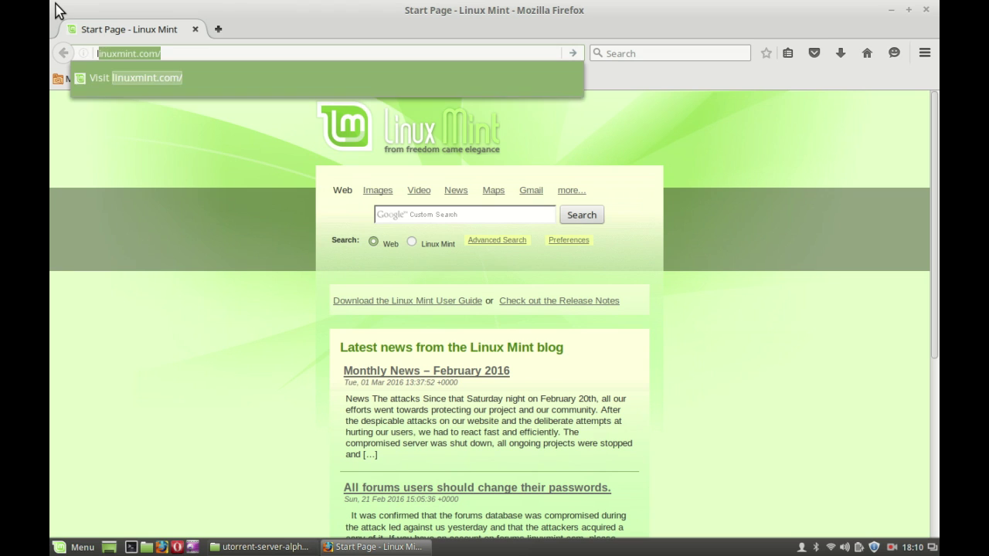
text(lhost)
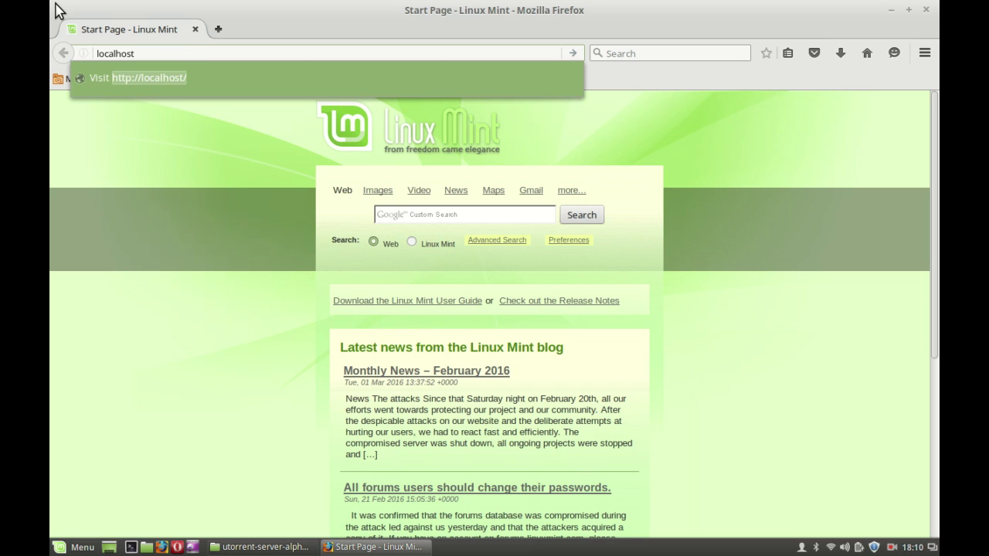
text(:)
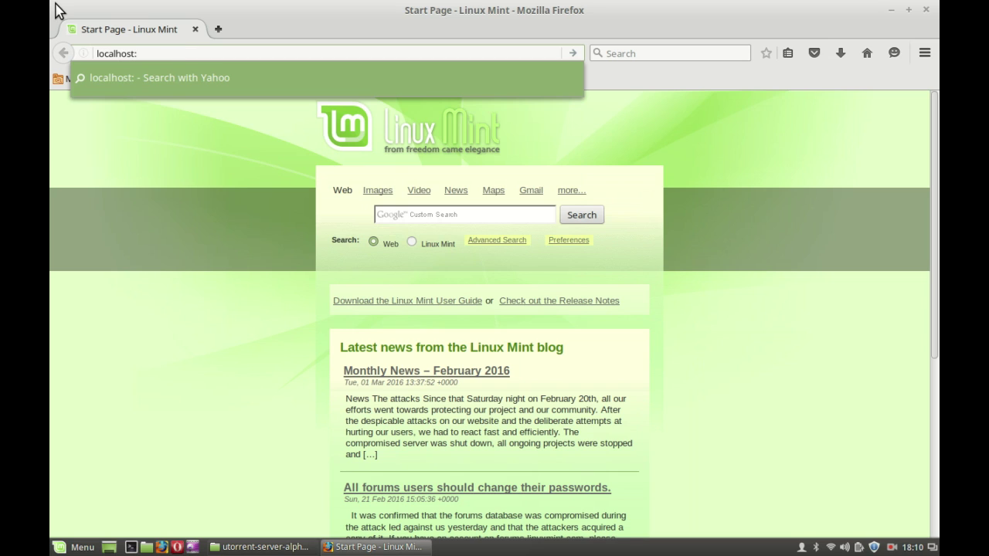
text(8080/g)
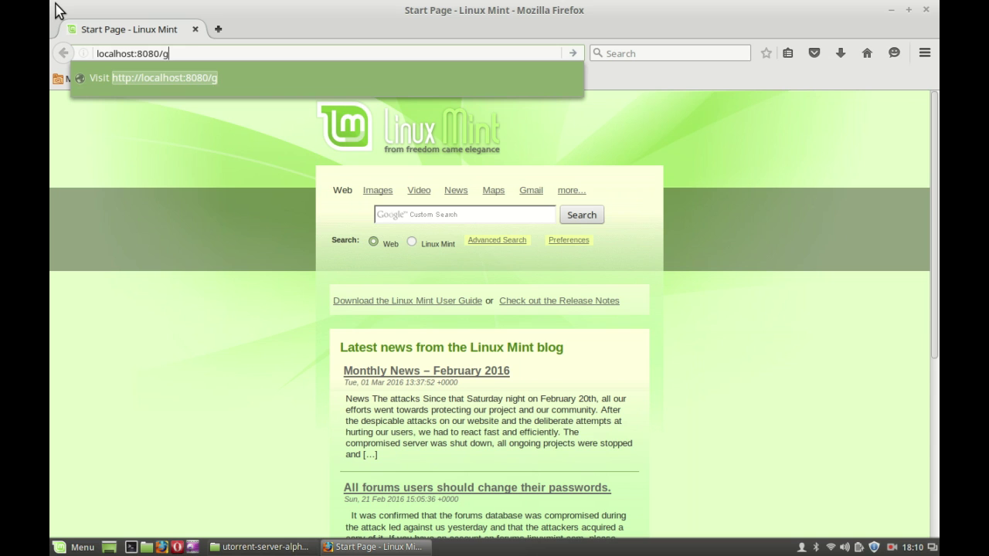
text(ui/)
key(Return)
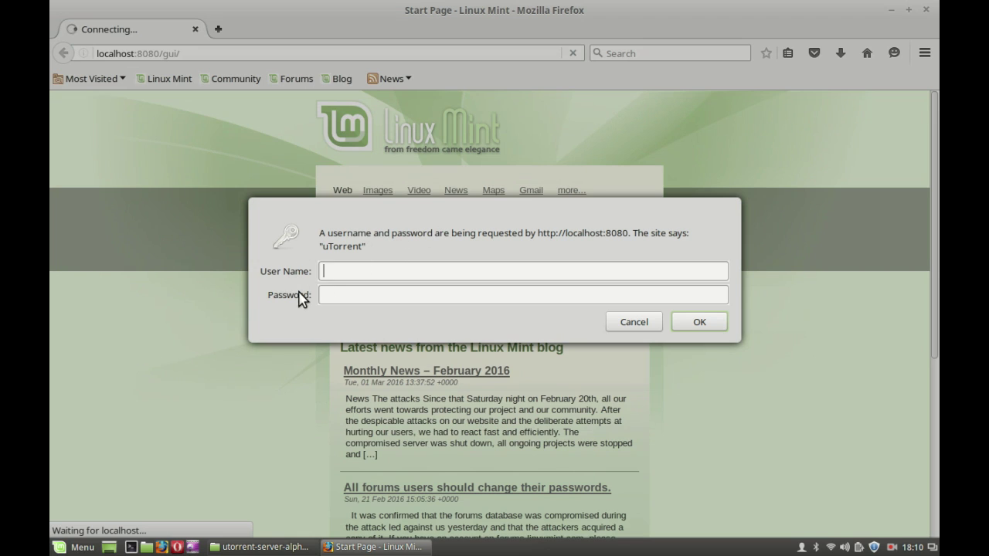
- Log in to the uTorrent web UI with the default user name and an empty password
click(349, 294)
text(admin)
click(327, 298)
click(714, 323)
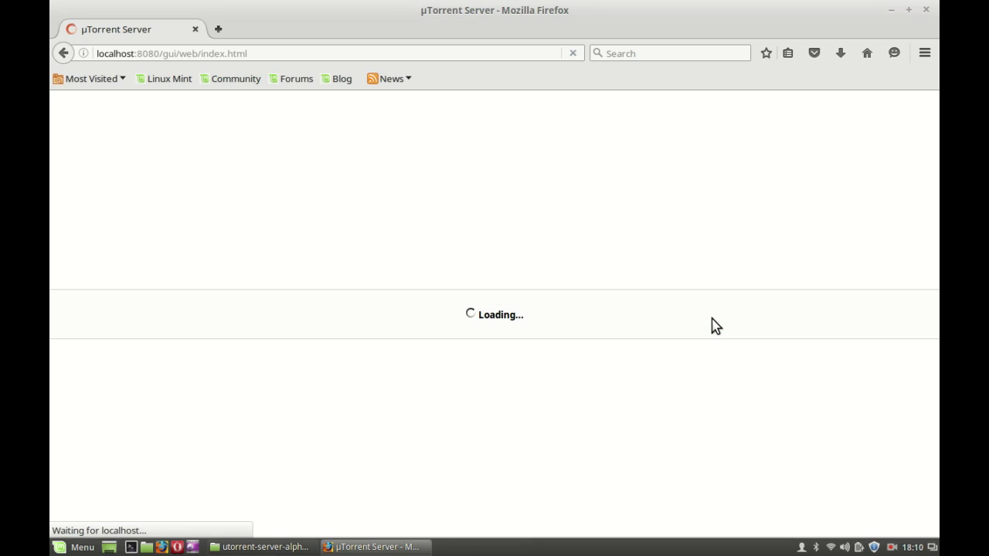